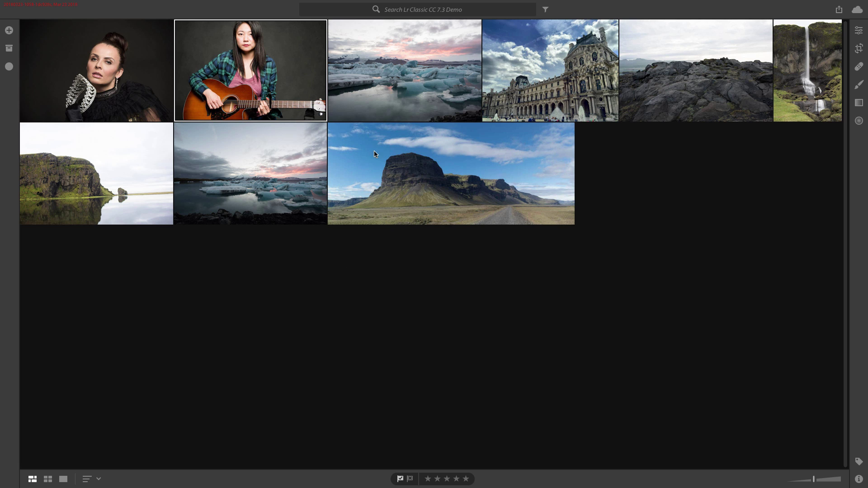
Select the glacier lagoon iceberg sunset photo and open it in the Edit panel
click(393, 91)
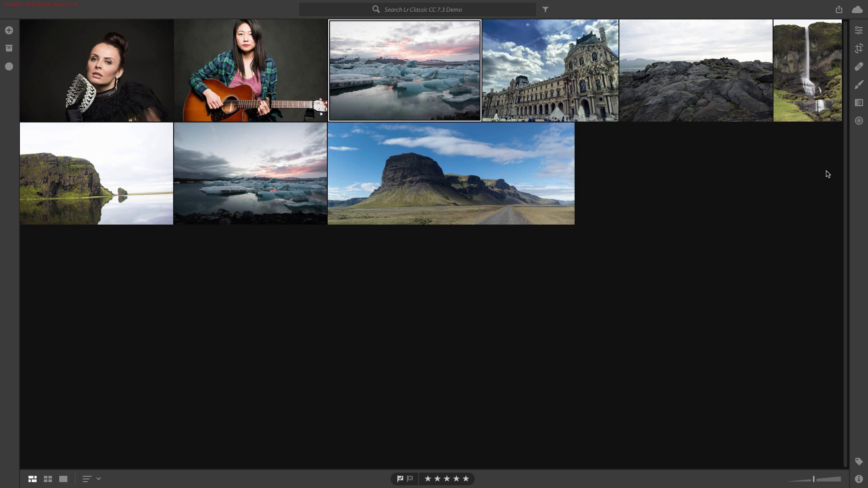
click(859, 30)
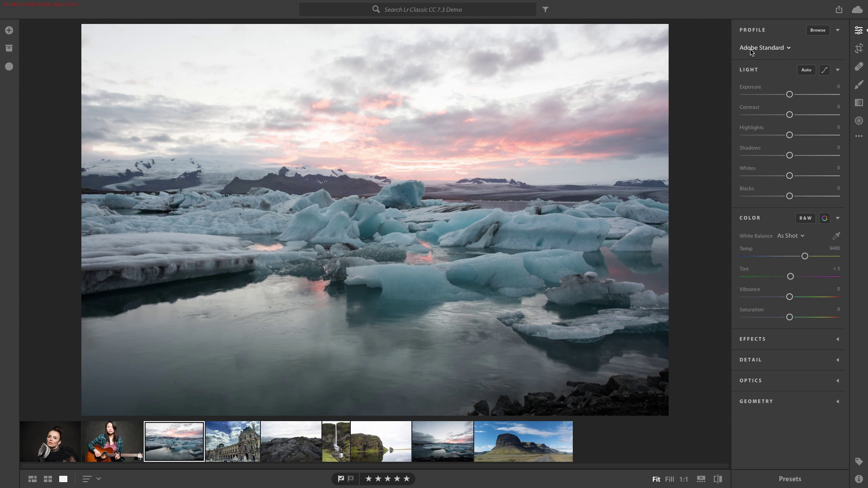
Preview Adobe Color, then set the iceberg photo's profile to Adobe Landscape
click(773, 50)
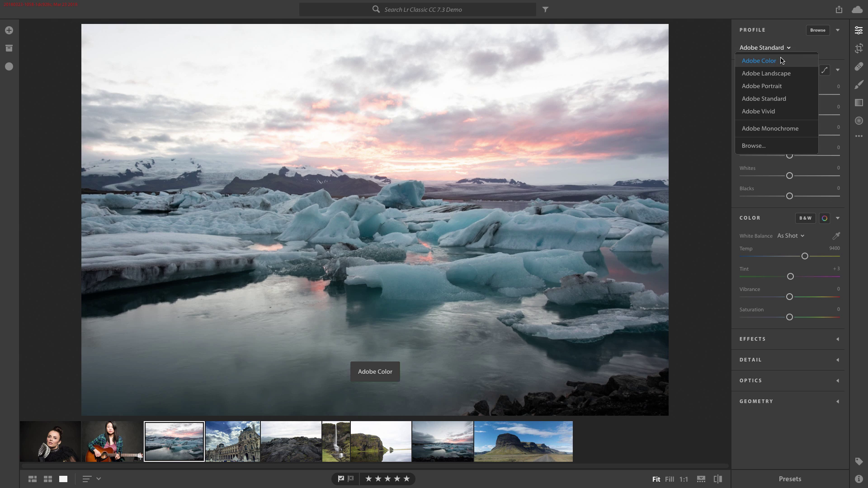
click(782, 62)
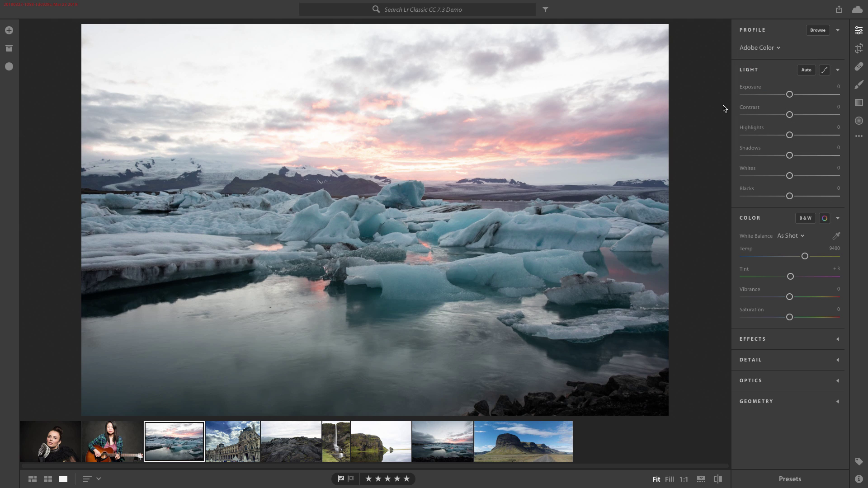
click(752, 51)
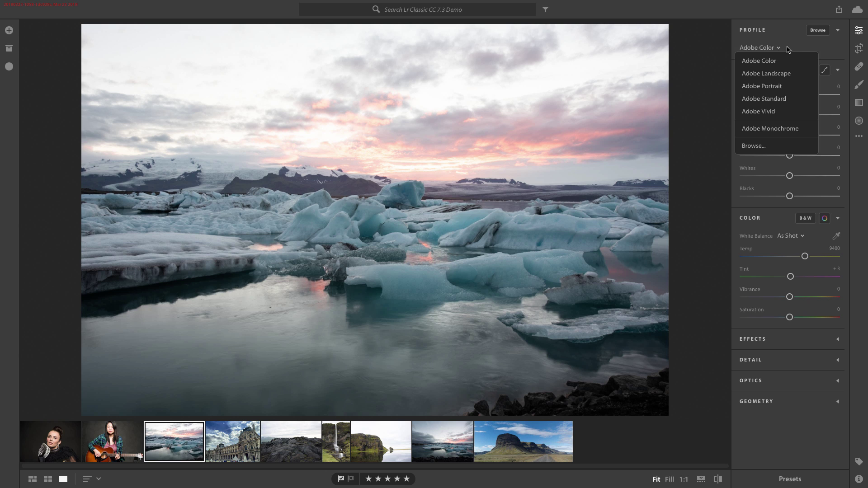
click(726, 57)
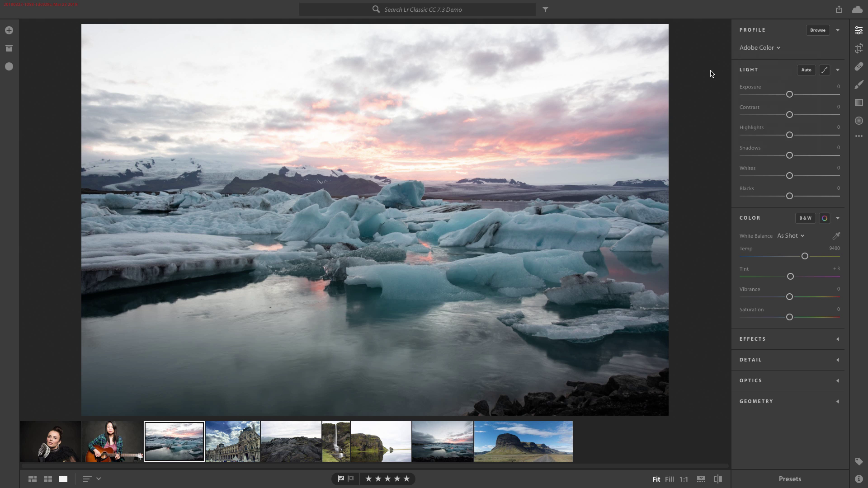
click(774, 48)
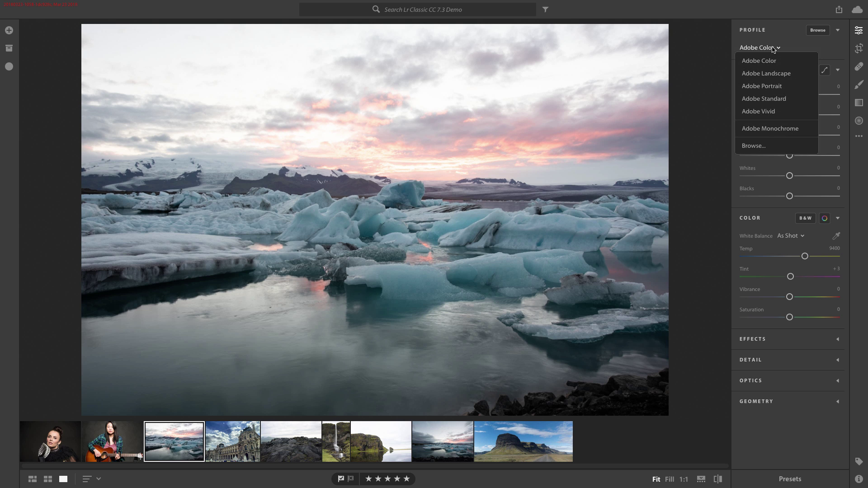
click(777, 77)
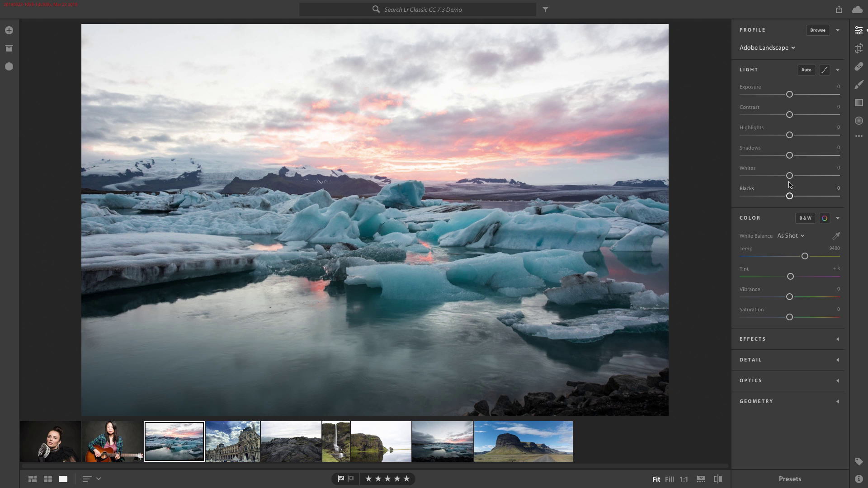
Lower Whites to -24, raise Contrast to +15, and add Dehaze +16 under Effects
drag(790, 179, 770, 199)
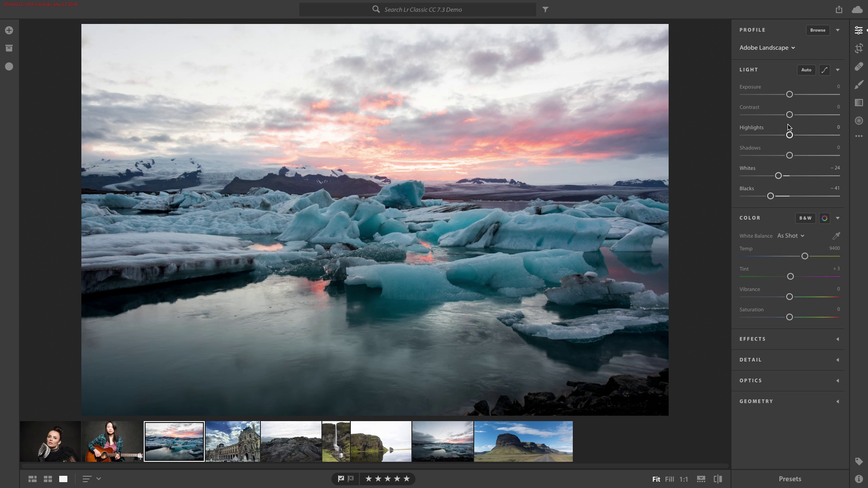
drag(790, 114, 755, 137)
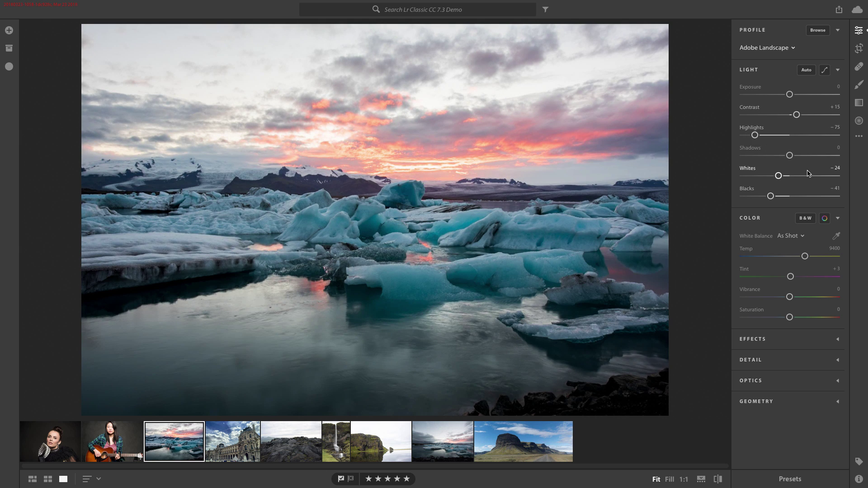
click(776, 339)
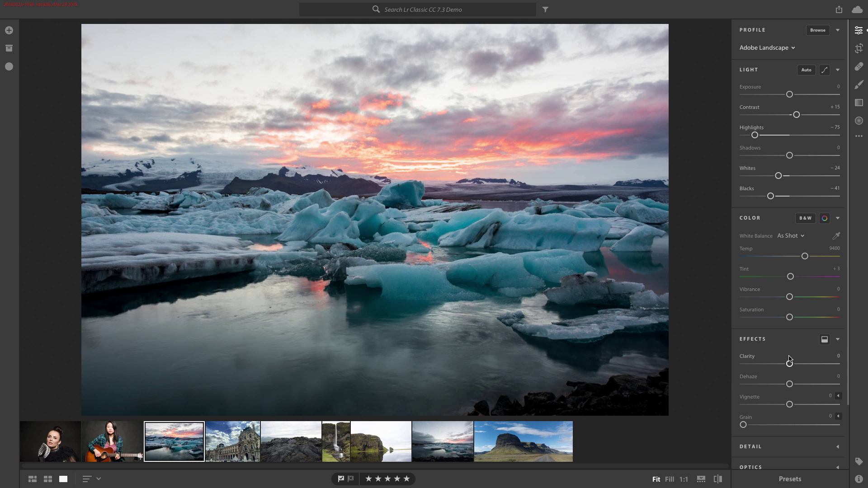
drag(791, 385, 799, 386)
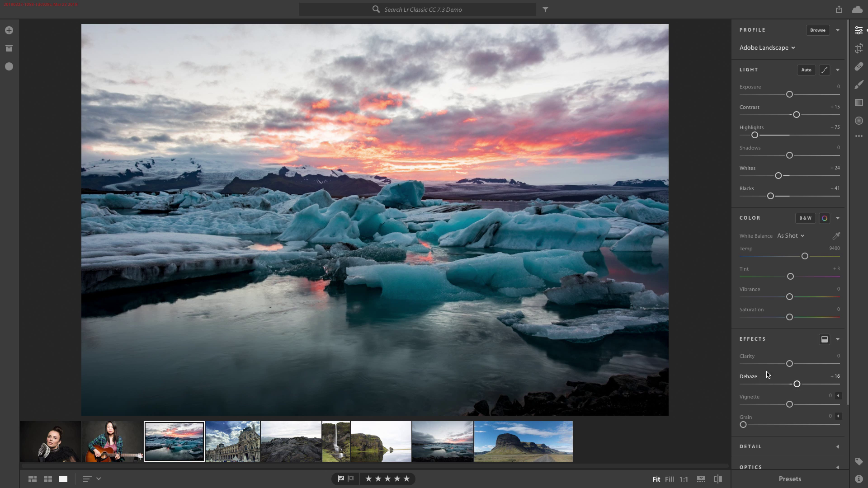
click(757, 48)
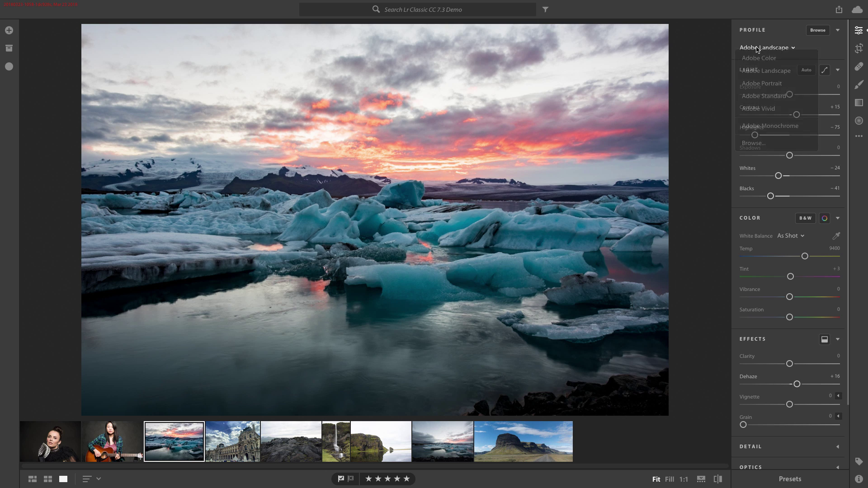
click(756, 59)
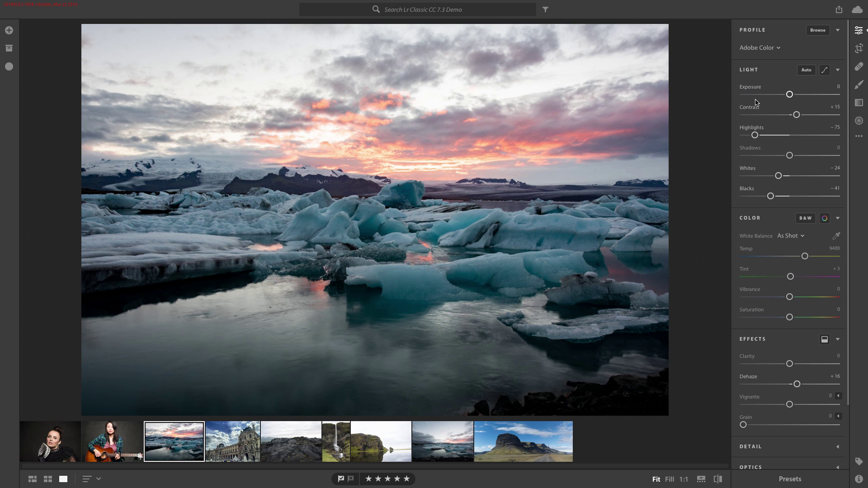
click(763, 48)
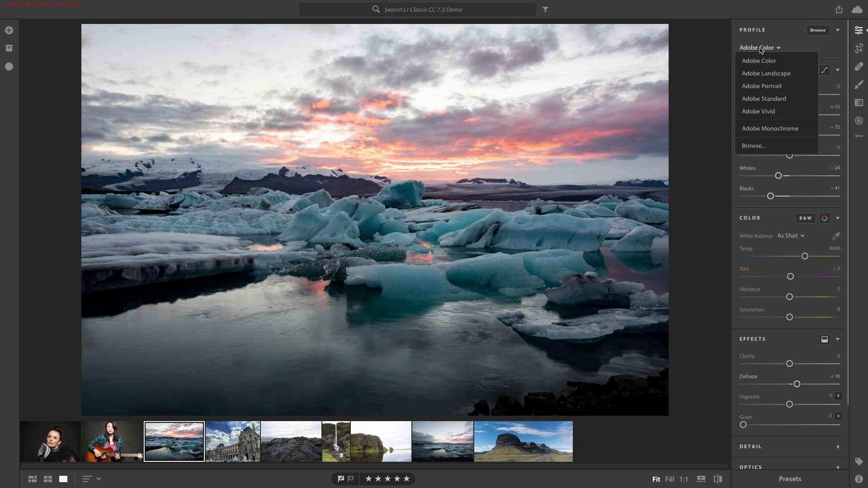
click(763, 74)
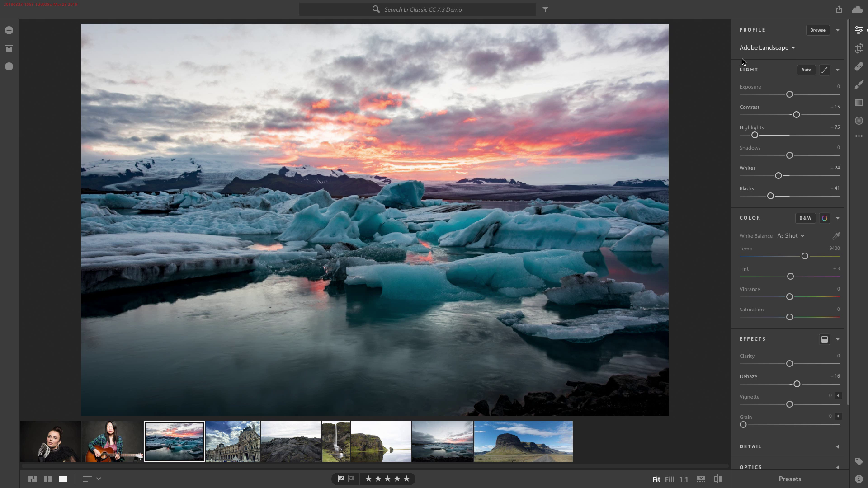
click(764, 48)
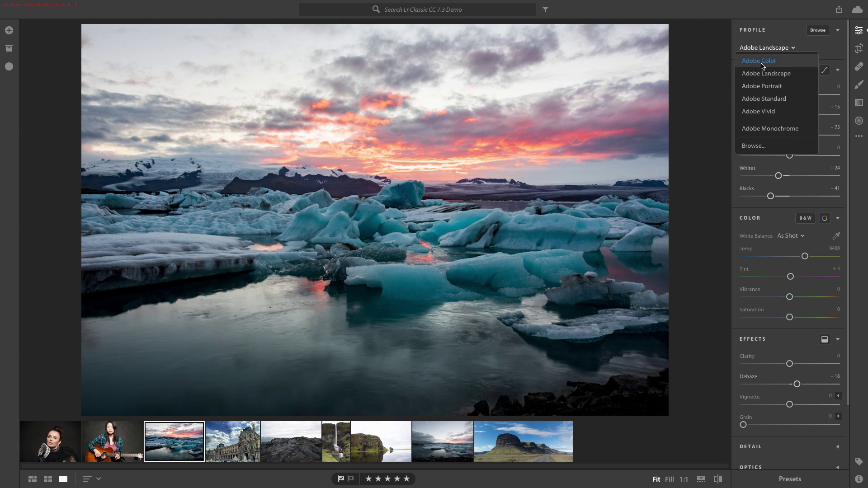
click(764, 112)
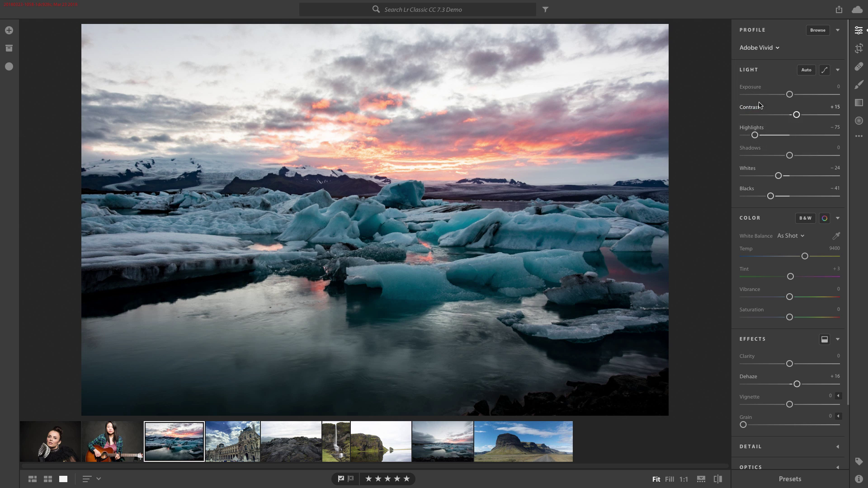
click(765, 50)
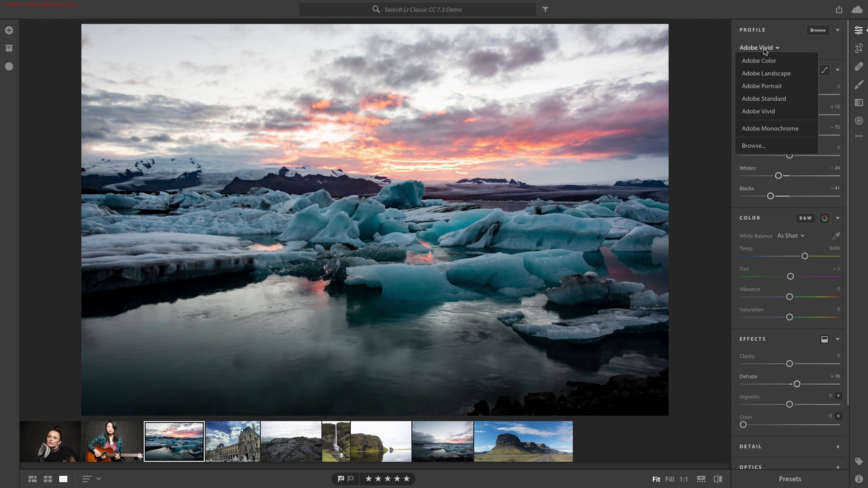
Reapply Adobe Landscape, browse the Artistic, B&W and Modern profiles, and favourite Modern 01
click(767, 73)
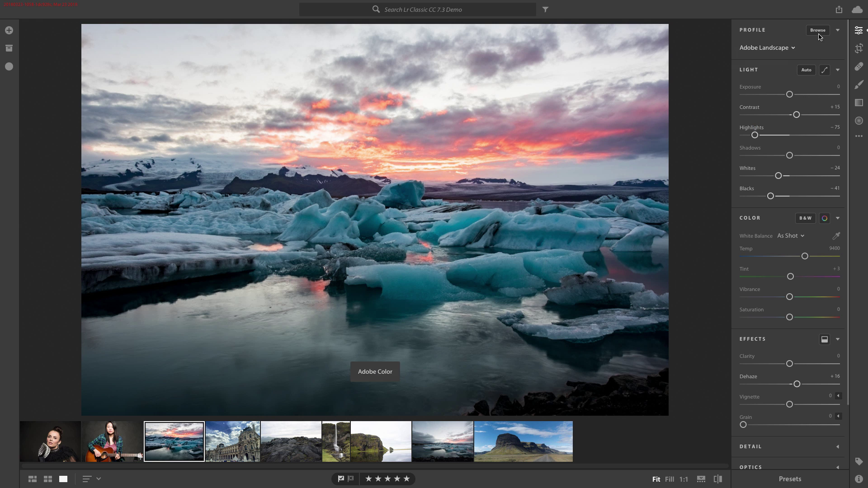
click(819, 30)
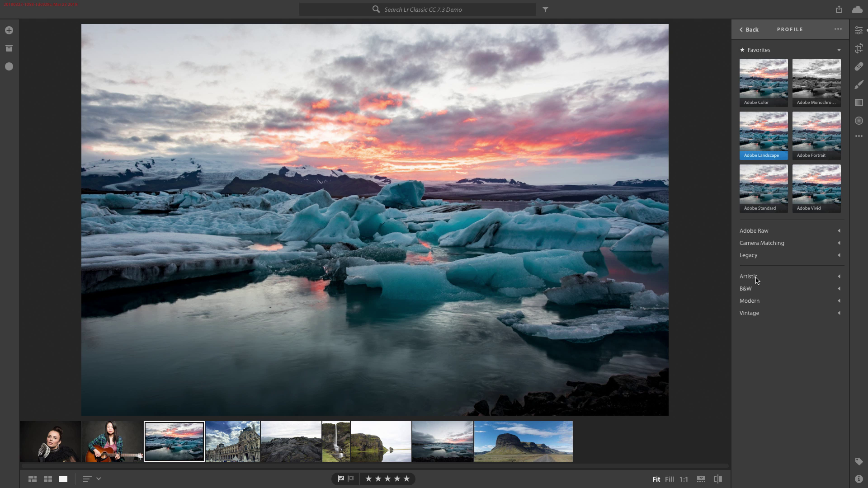
click(757, 277)
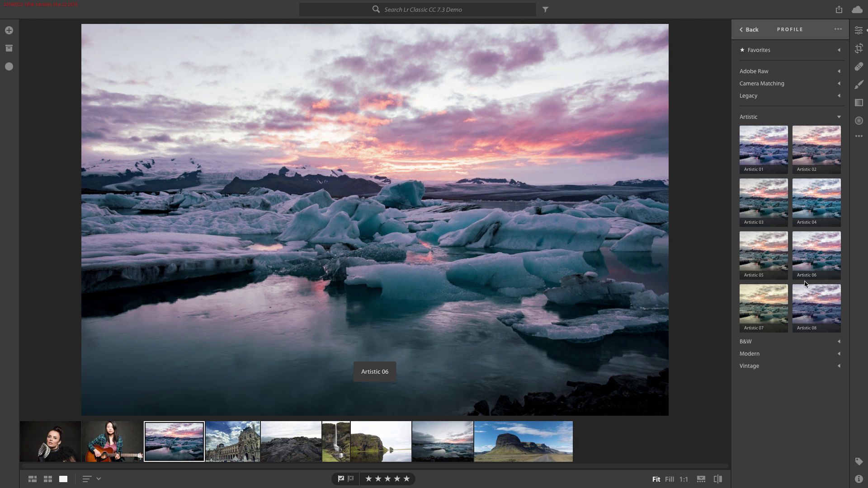
click(761, 344)
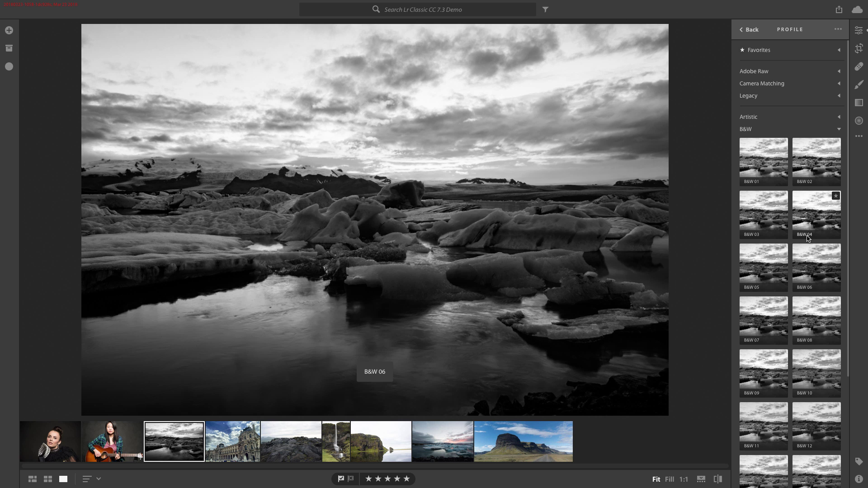
scroll(811, 305, down, 1)
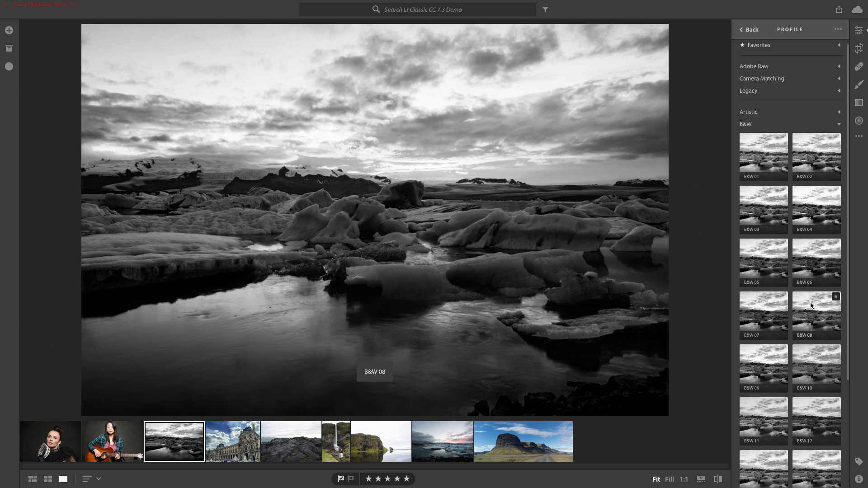
scroll(811, 306, down, 3)
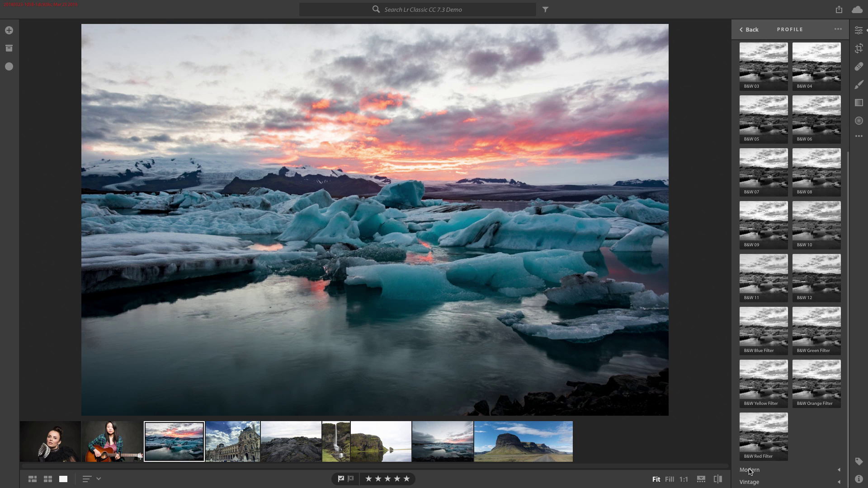
click(750, 471)
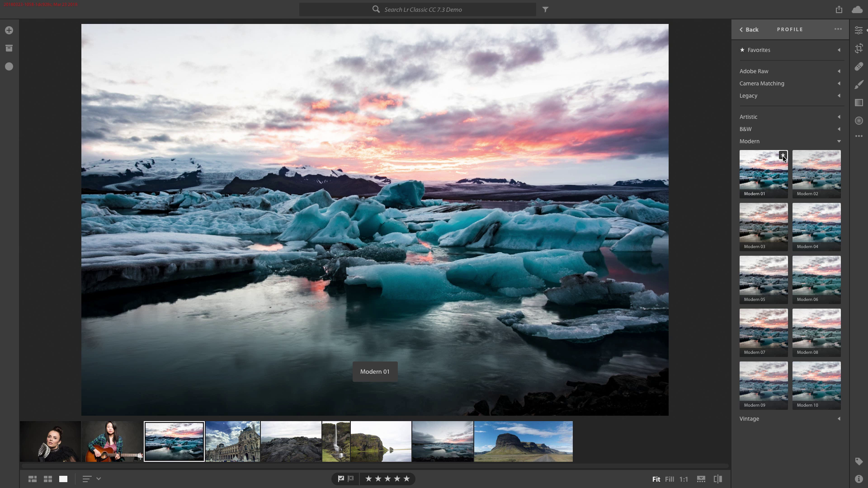
click(783, 155)
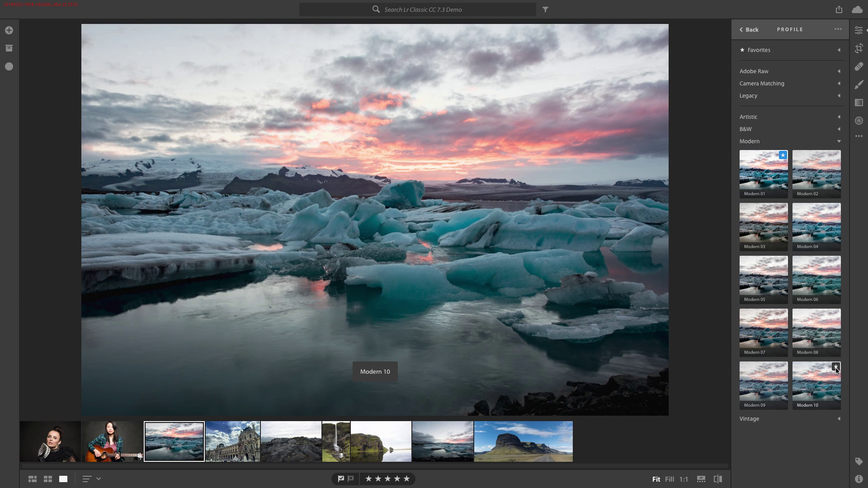
Preview Vintage 03, 06, 07, 10, 02 and 04, then favourite Vintage 04
click(754, 422)
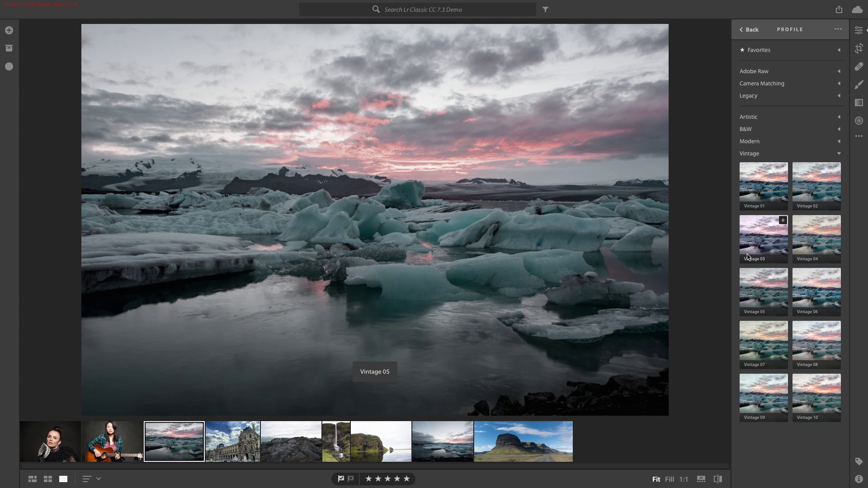
click(779, 240)
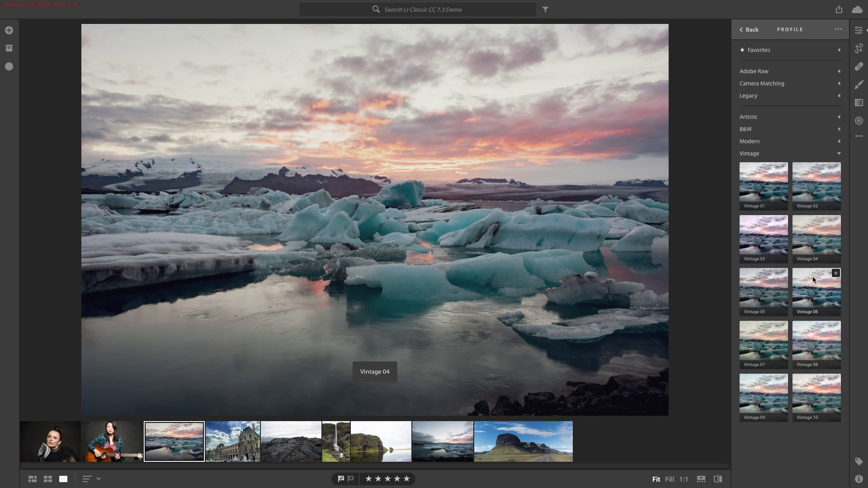
click(813, 297)
click(767, 352)
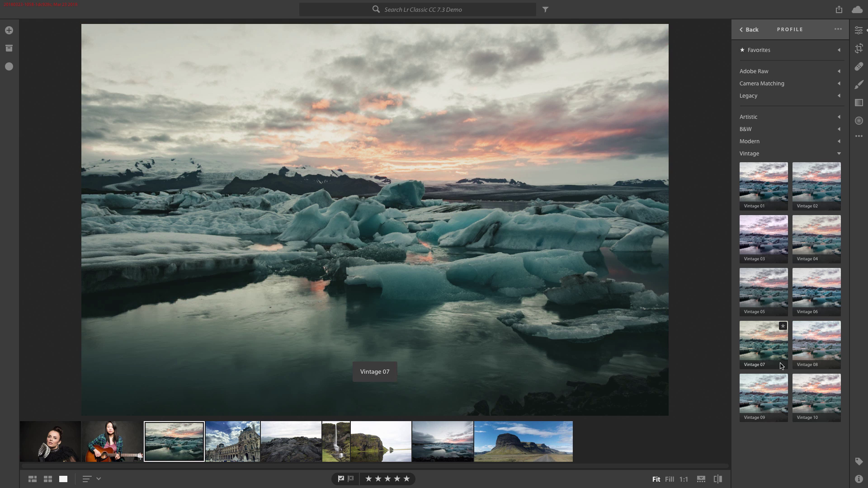
click(810, 408)
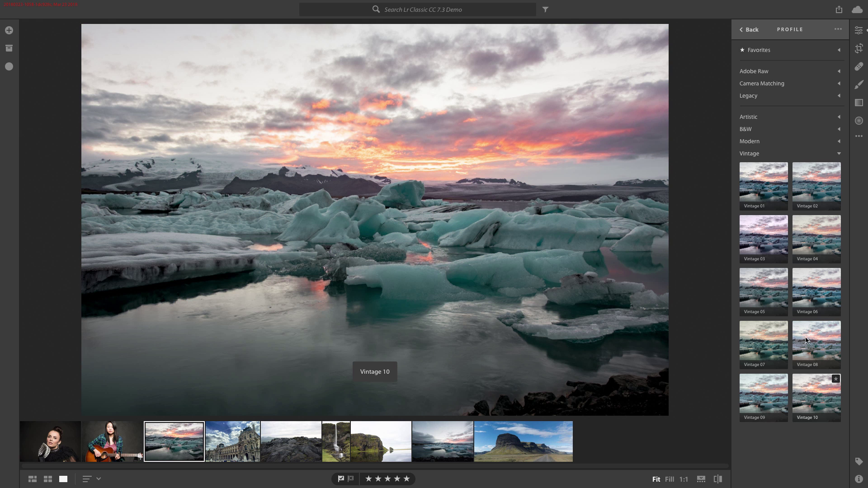
click(802, 191)
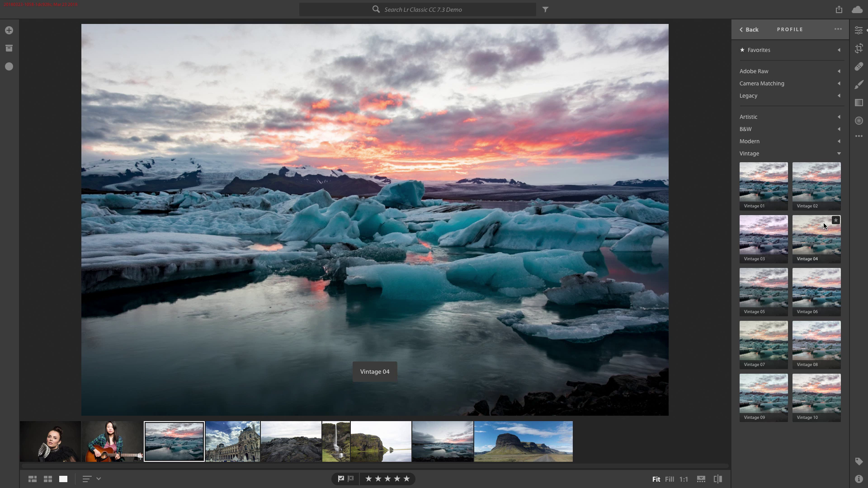
click(826, 225)
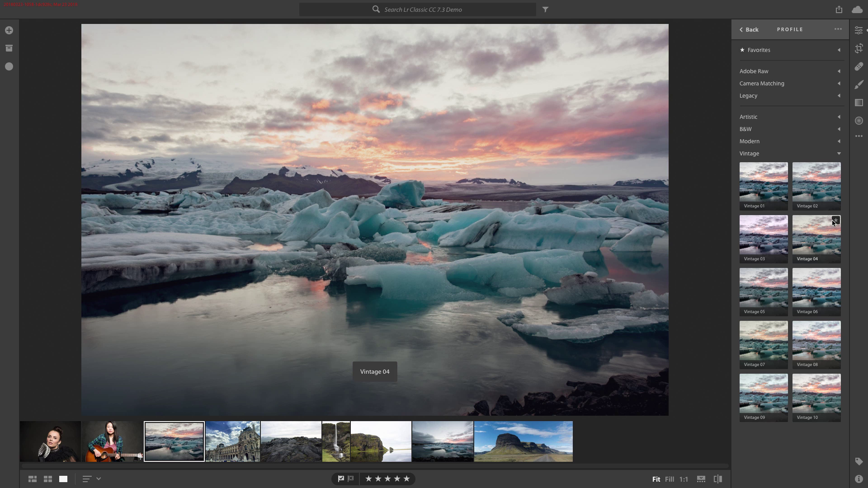
click(836, 221)
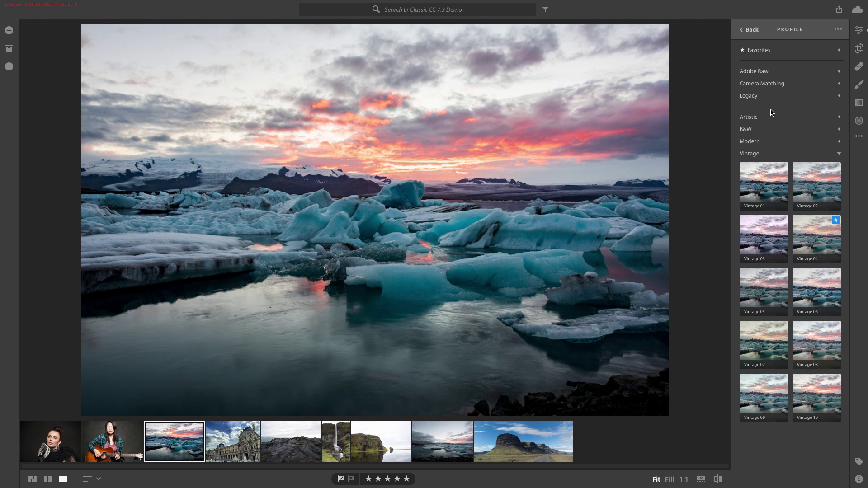
Check the Favorites group, return to the Edit panel and show the favourite profiles list
click(820, 51)
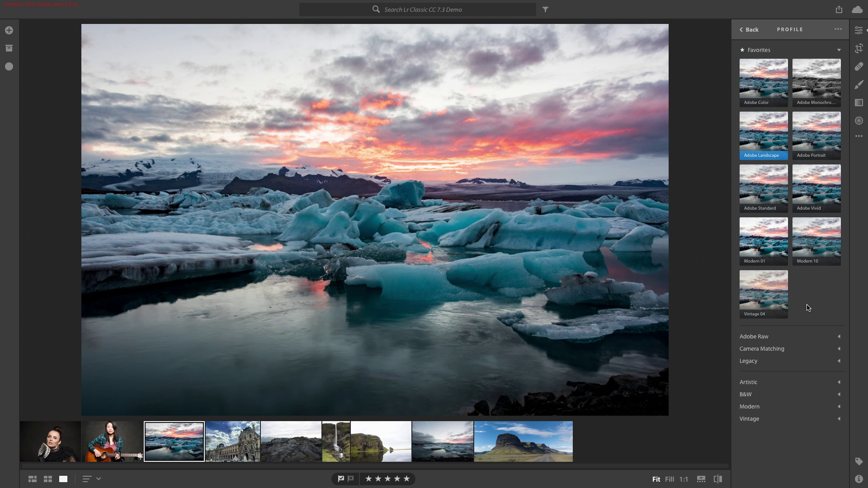
click(751, 30)
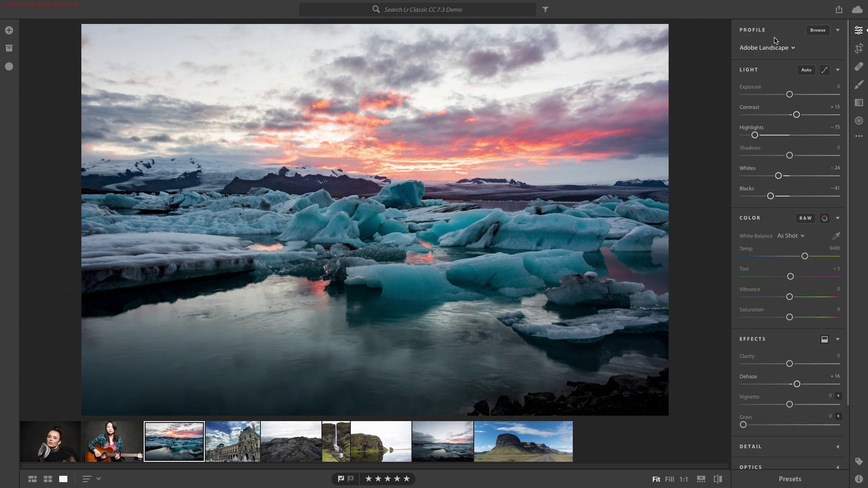
click(787, 49)
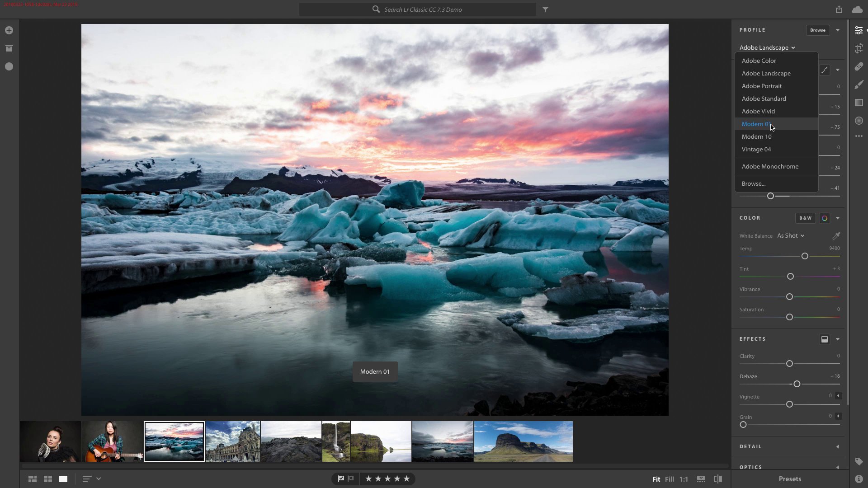
Apply Modern 01 to the iceberg photo and tune its Amount to about 121
click(771, 125)
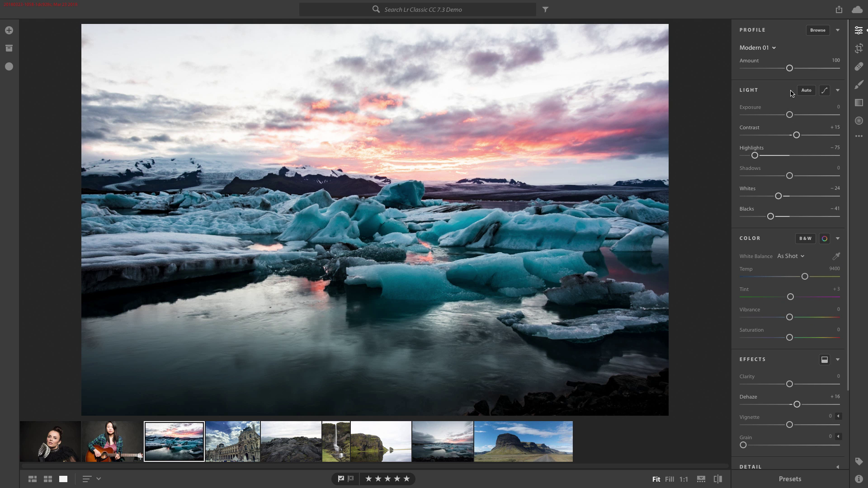
drag(790, 70, 832, 74)
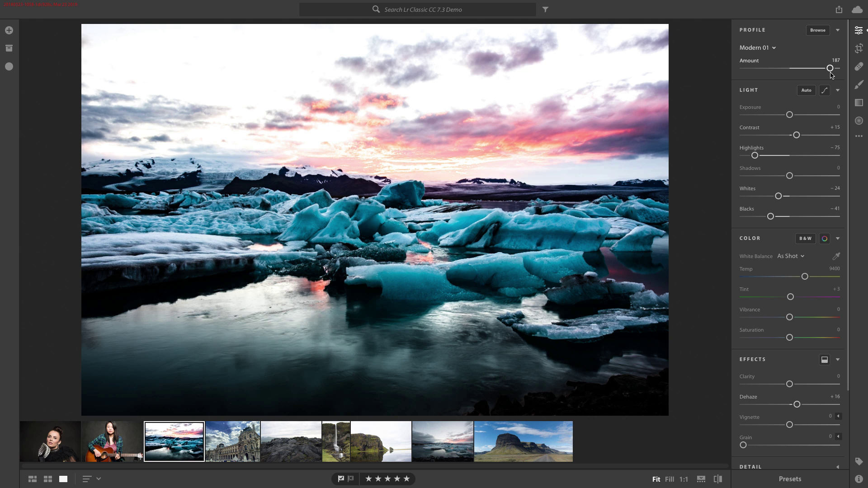
drag(833, 71, 802, 71)
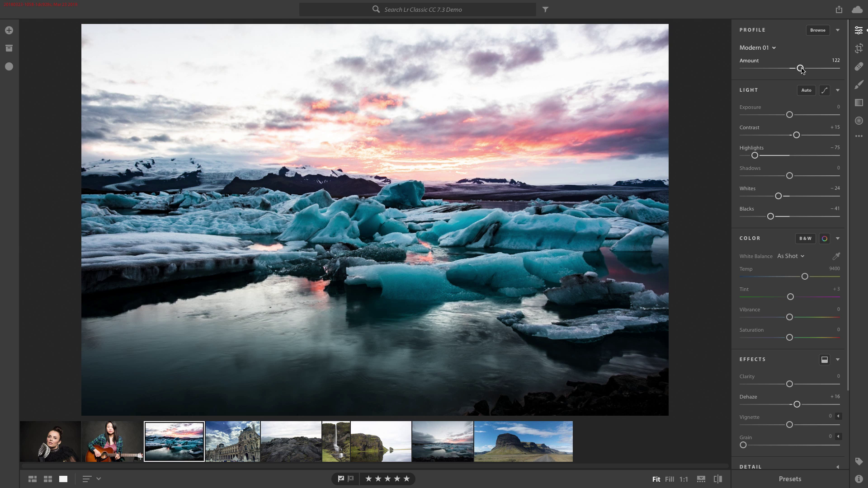
mouse_move(802, 70)
mouse_down()
mouse_move(756, 70)
mouse_move(809, 70)
mouse_move(802, 71)
mouse_up()
Switch the iceberg photo from Modern 01 back to Adobe Landscape
click(766, 48)
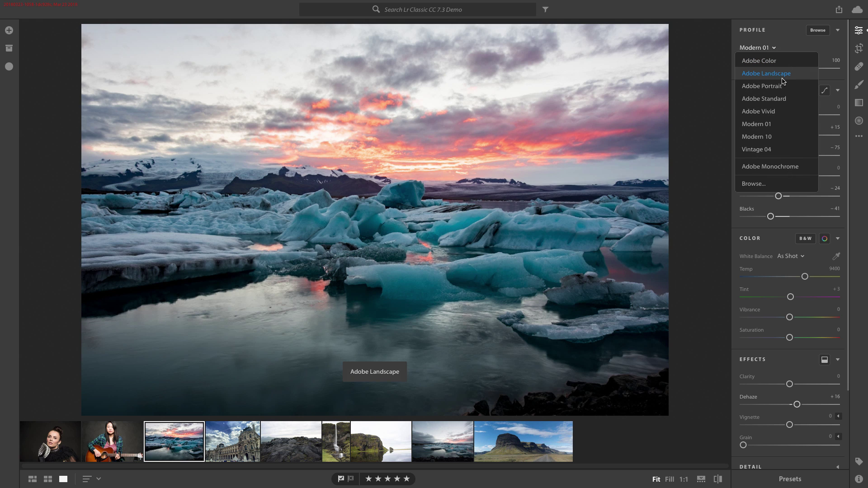
click(783, 78)
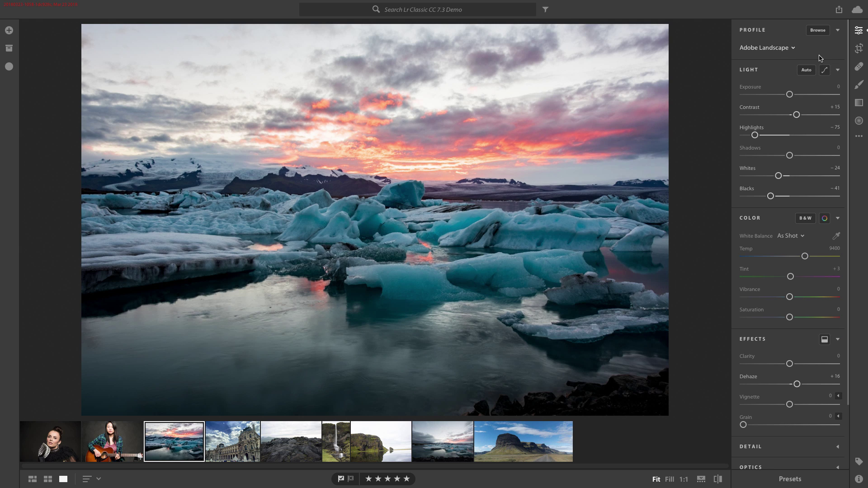
click(769, 50)
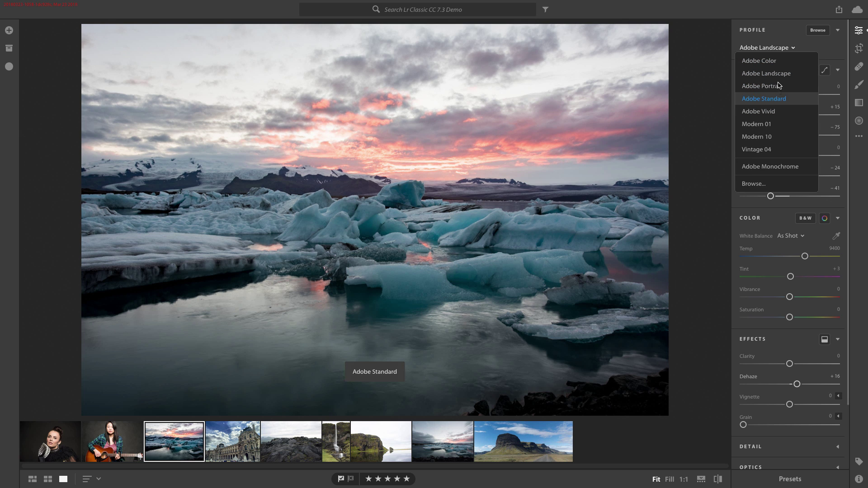
click(604, 101)
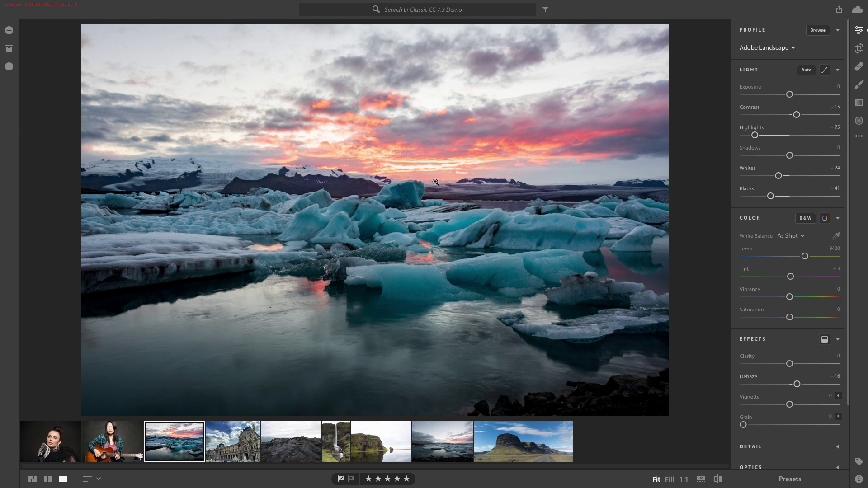
Open the guitarist photo, apply Modern 01 and lower its Amount to 61
click(118, 439)
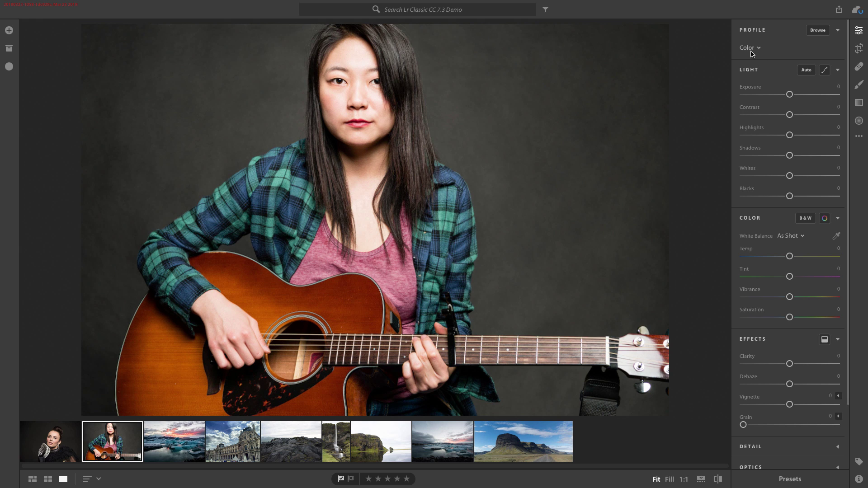
click(752, 51)
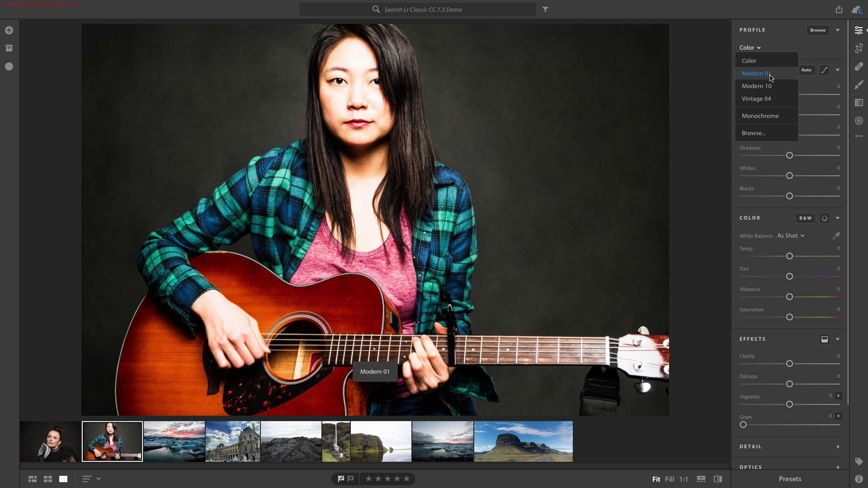
click(771, 74)
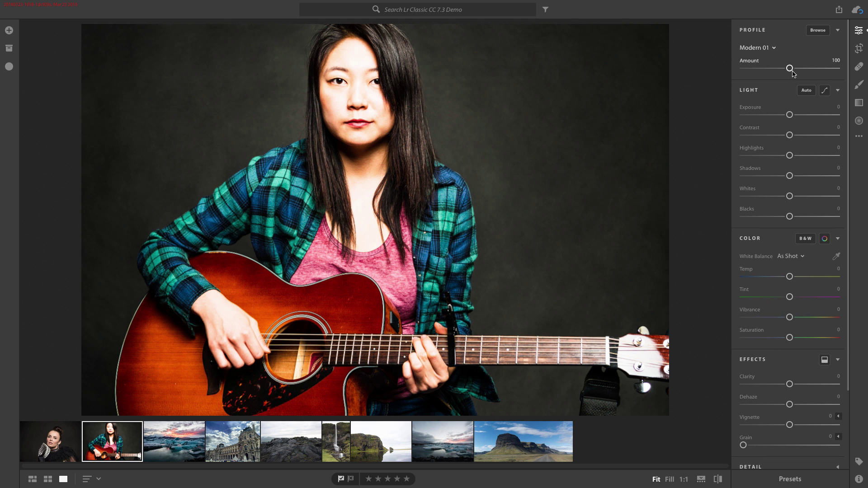
drag(792, 69, 774, 70)
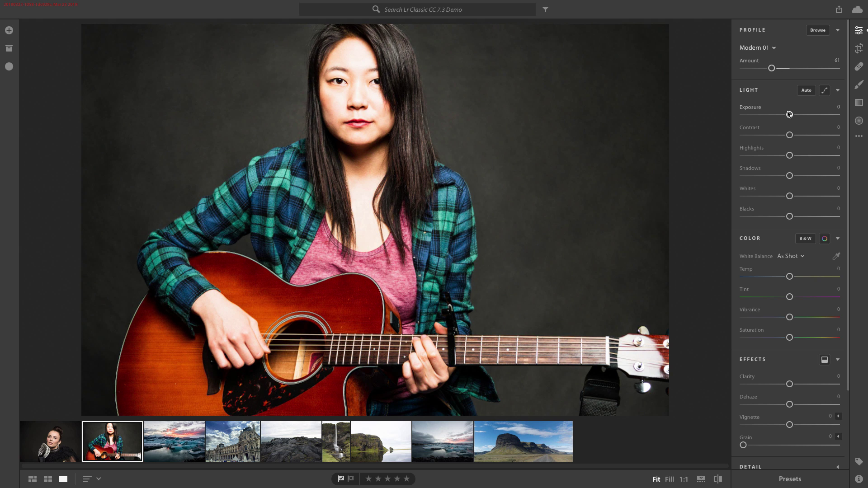
Open the tiara portrait, try Adobe Portrait, settle on Adobe Vivid, and cool Temp to 4986
click(59, 447)
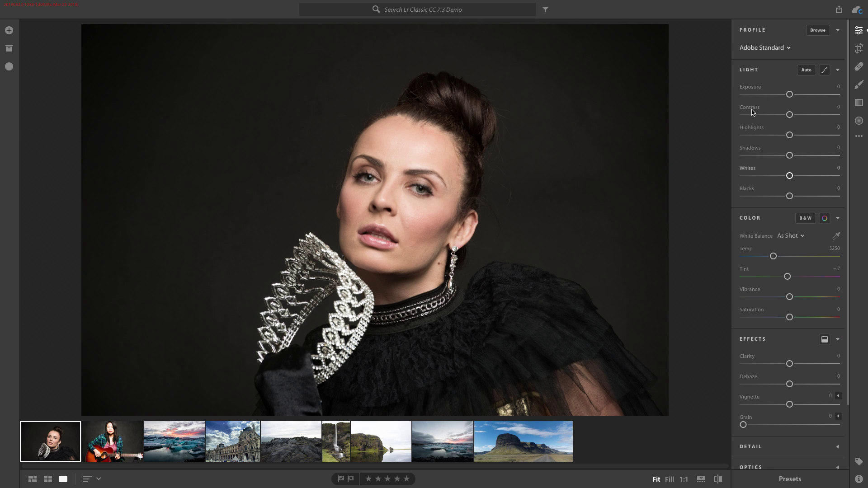
click(766, 49)
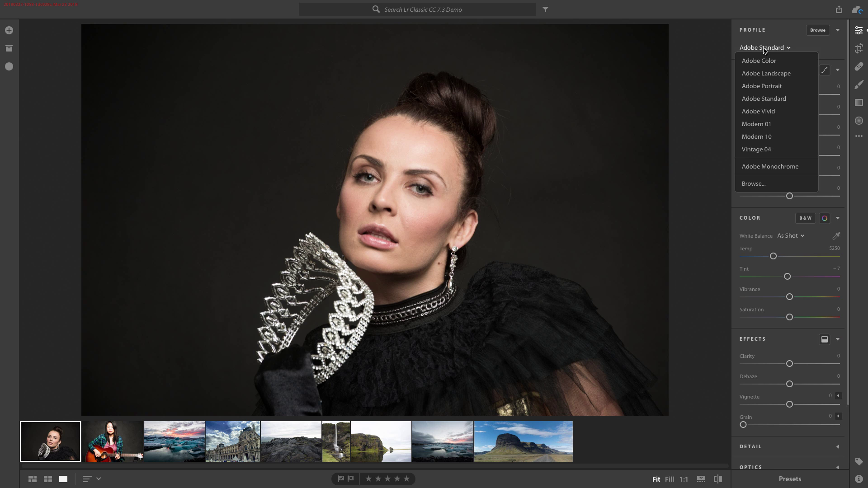
click(785, 91)
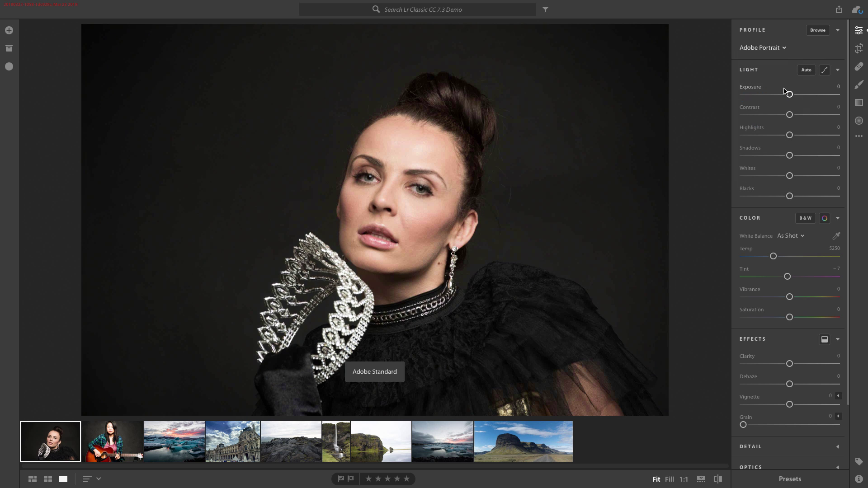
click(773, 50)
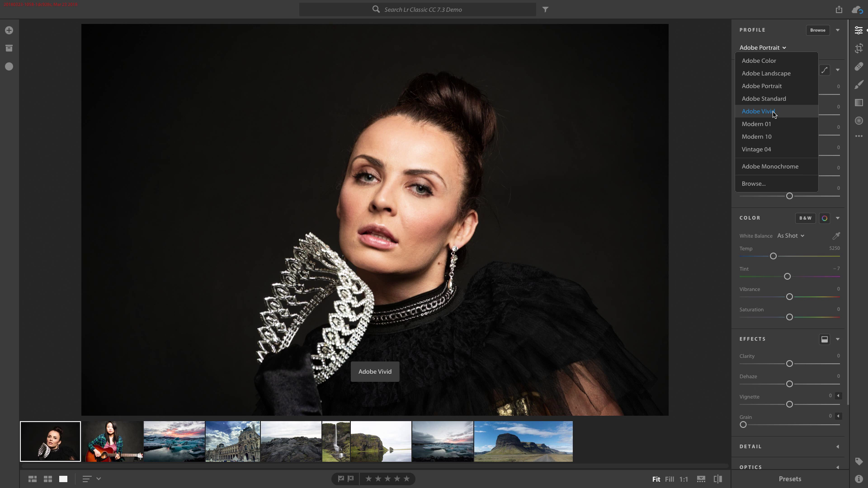
click(773, 112)
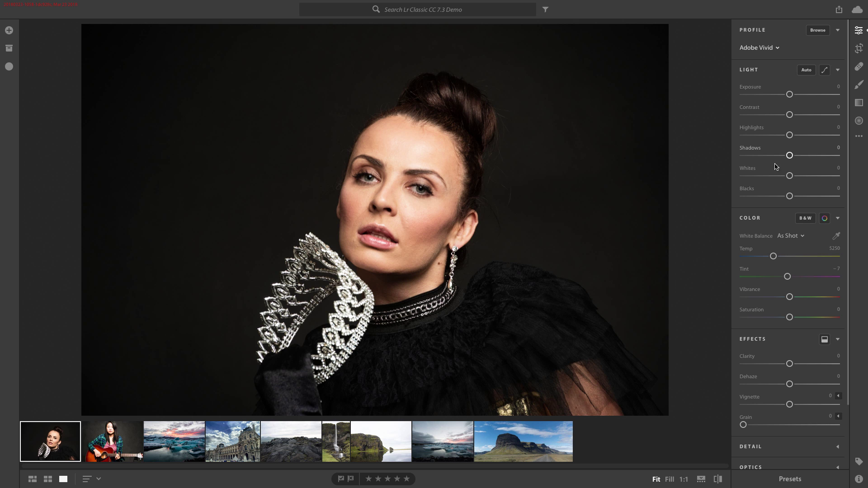
drag(772, 259, 770, 258)
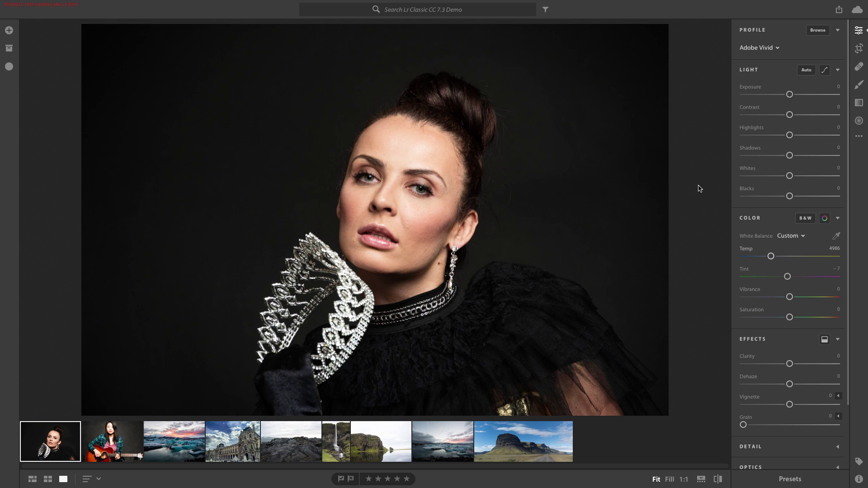